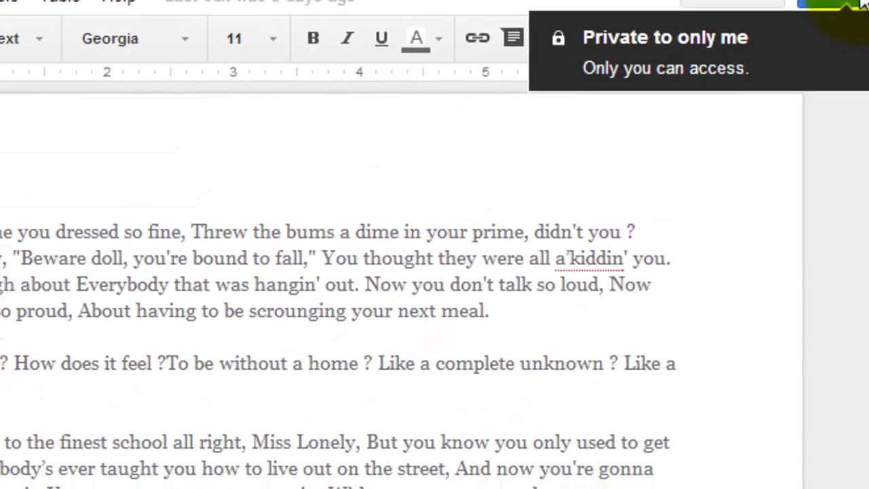
# Step: Share the current document with a suggested contact through the sharing settings
pyautogui.click(719, 158)
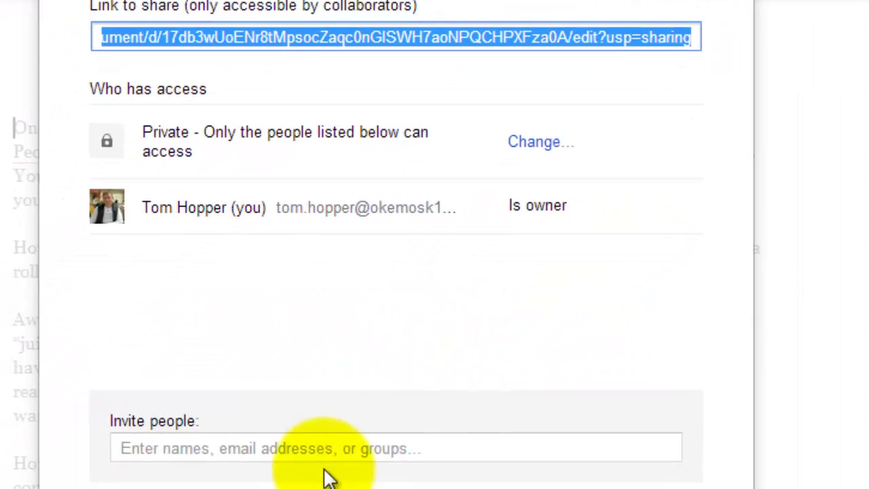
pyautogui.click(285, 485)
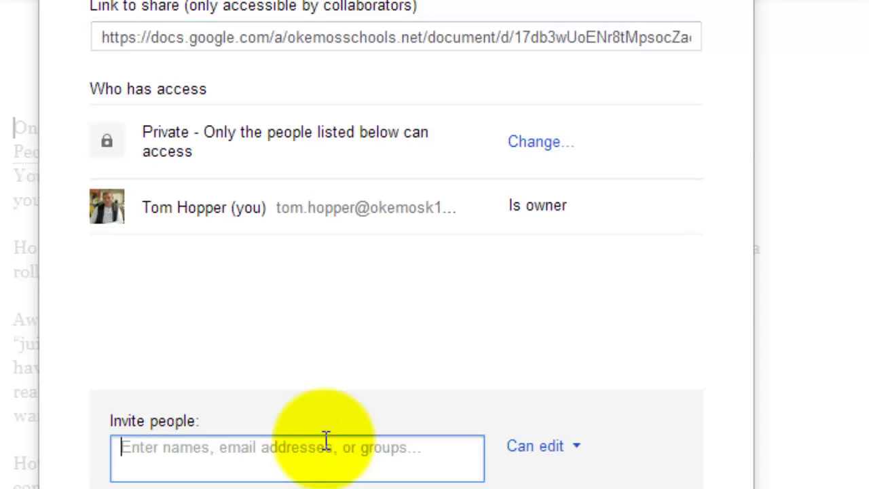
pyautogui.write('darby')
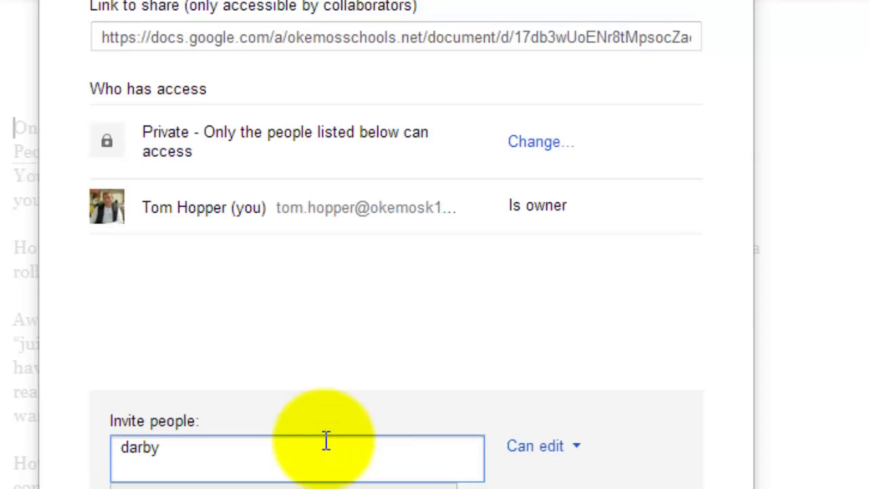
pyautogui.press('Return')
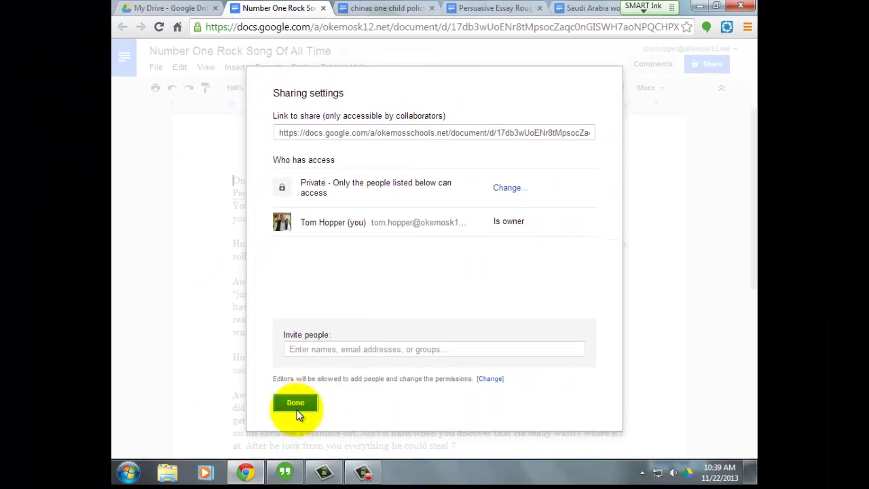
pyautogui.click(297, 407)
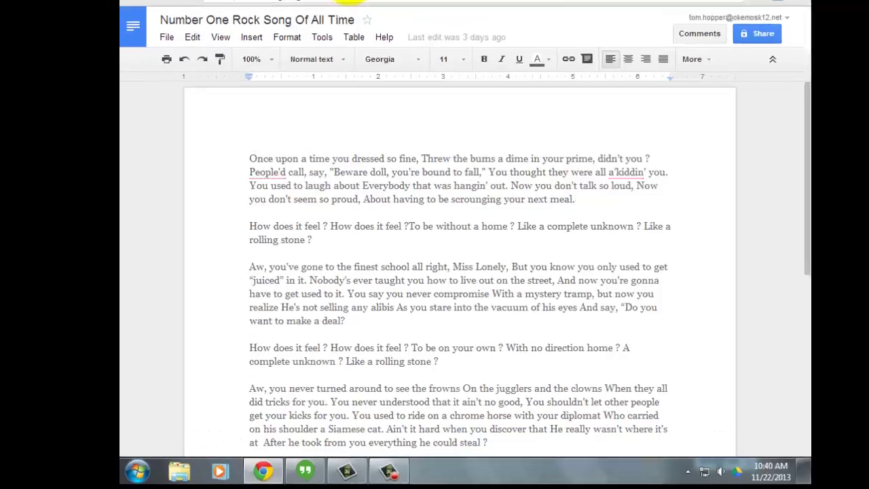
# Step: Close the song-lyrics document and browse Drive's Shared with me file list
pyautogui.click(323, 7)
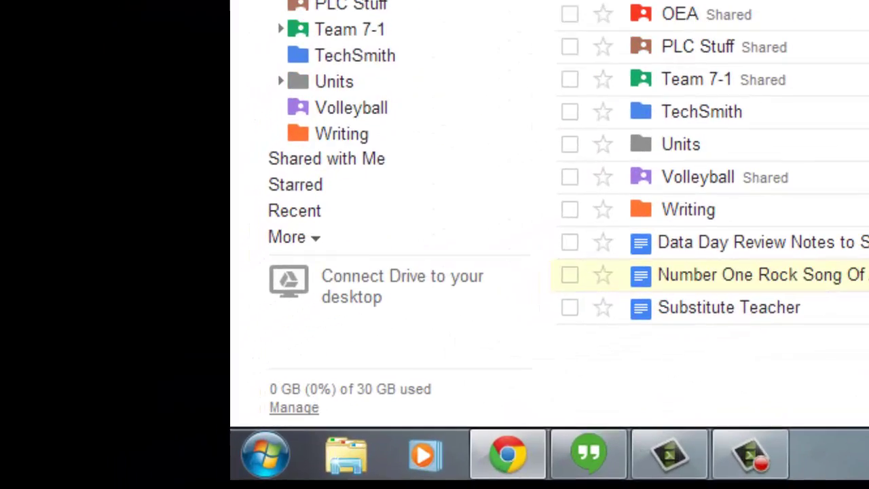
pyautogui.click(322, 163)
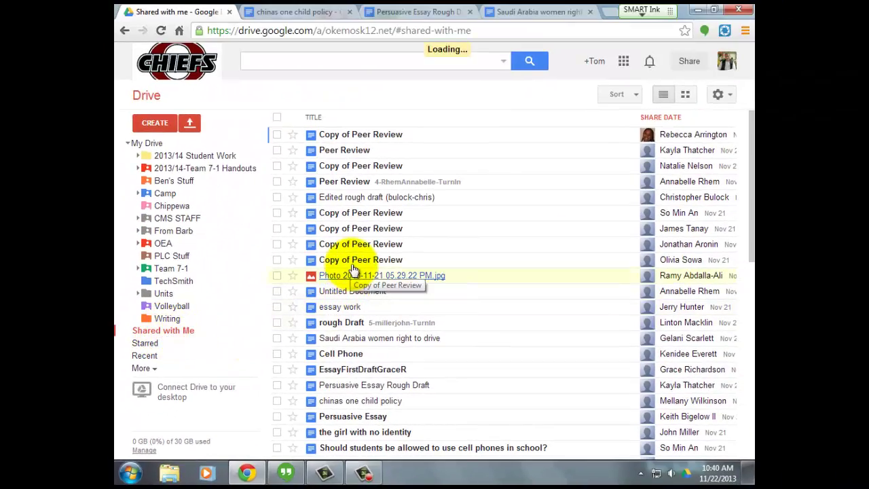
pyautogui.scroll(-5, 411, 266)
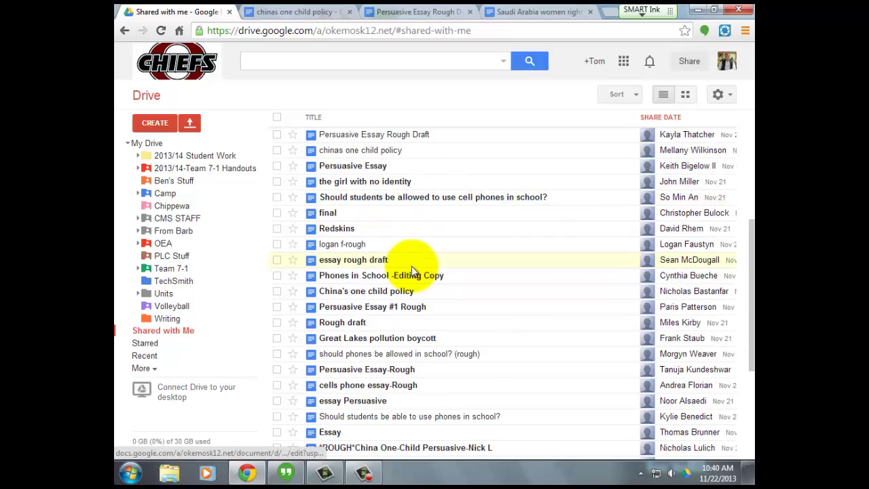
pyautogui.scroll(-1, 415, 271)
pyautogui.scroll(1, 415, 272)
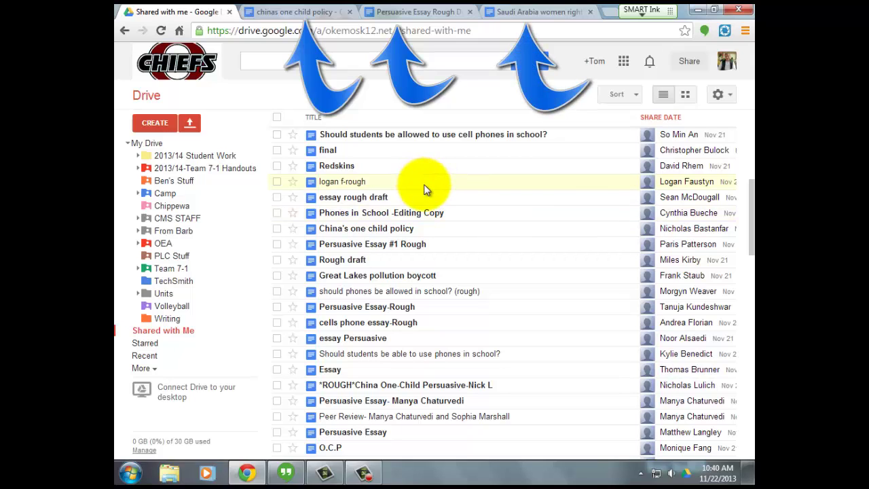
# Step: Open essay rough draft, Phones in School -Editing Copy, China's one child policy, Persuasive Essay #1 Rough and Rough draft in new tabs
pyautogui.click(337, 197)
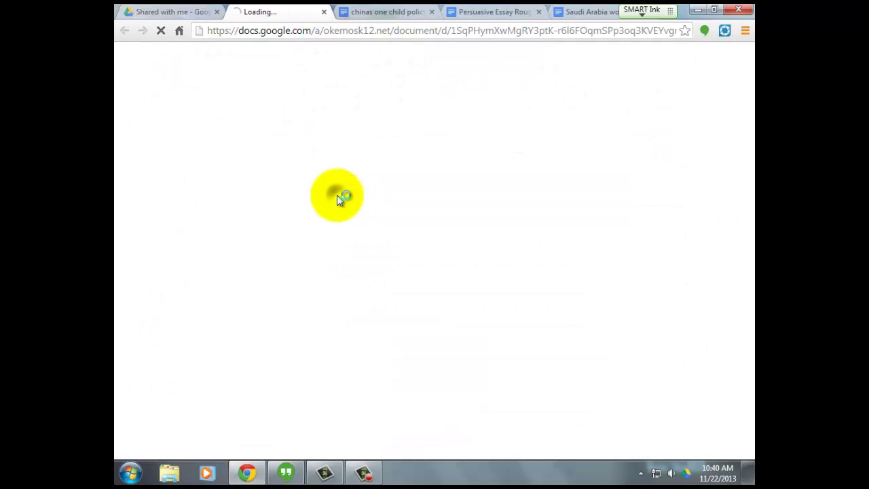
pyautogui.click(160, 13)
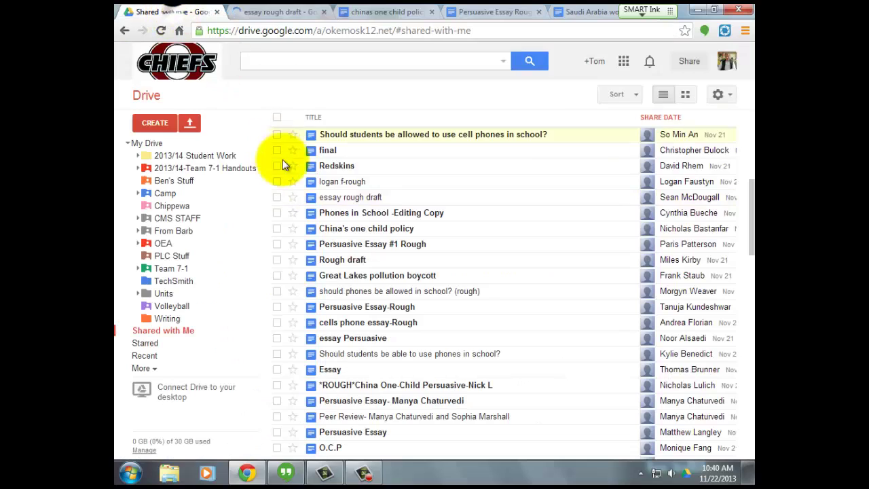
pyautogui.click(351, 213)
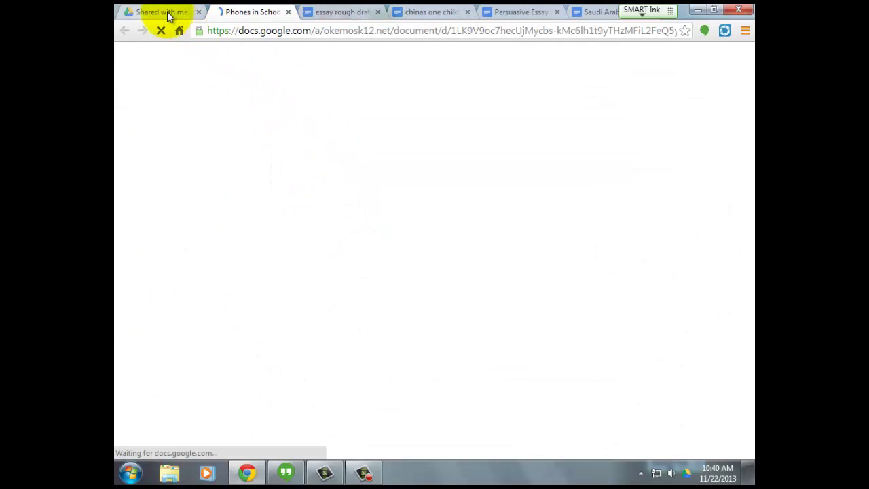
pyautogui.click(167, 11)
pyautogui.click(363, 229)
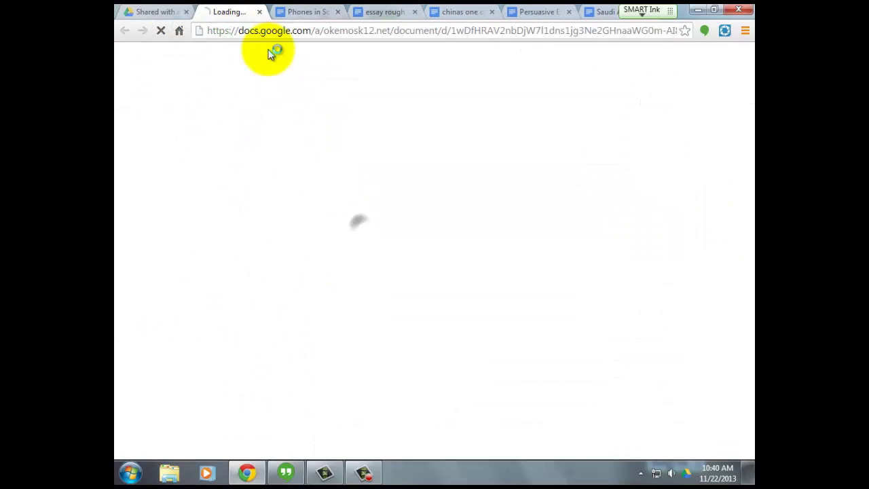
pyautogui.click(161, 10)
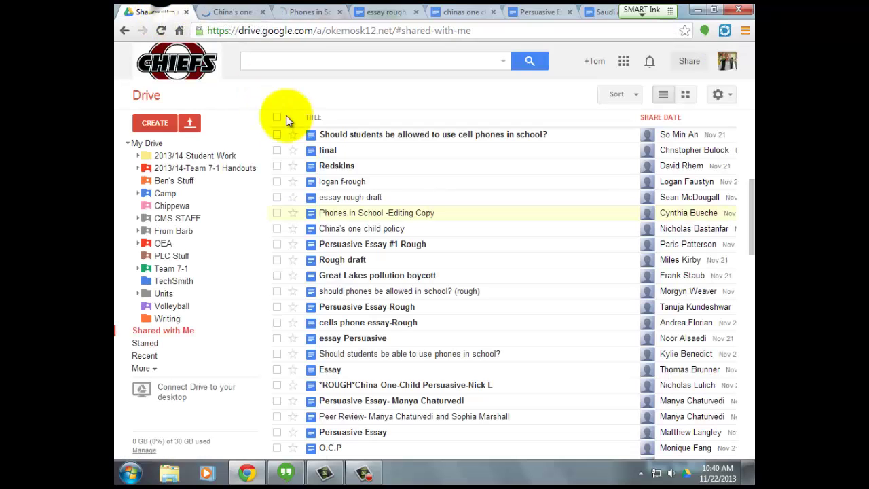
pyautogui.click(338, 249)
pyautogui.click(161, 11)
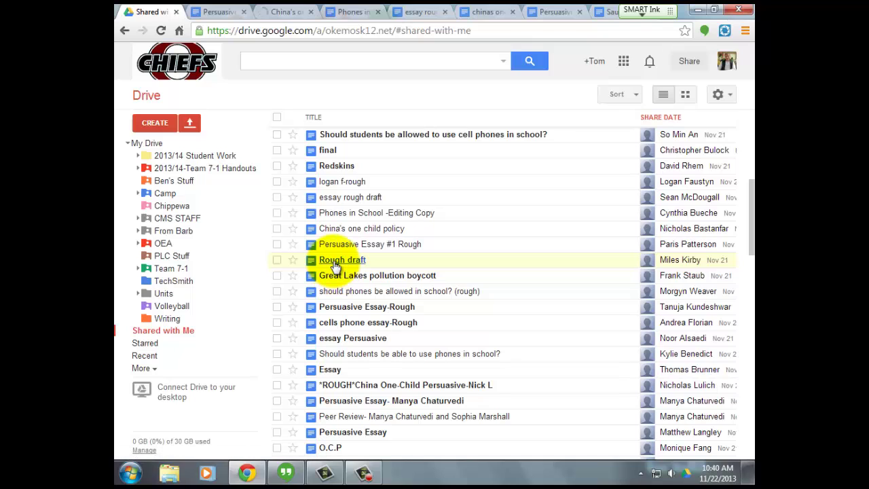
pyautogui.click(336, 261)
pyautogui.click(161, 11)
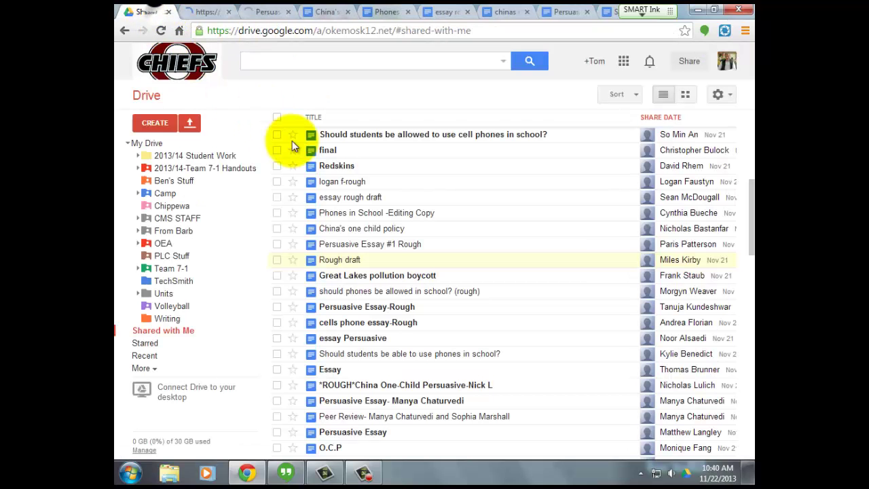
# Step: Open the Great Lakes pollution boycott essay and scroll down into its text
pyautogui.click(370, 275)
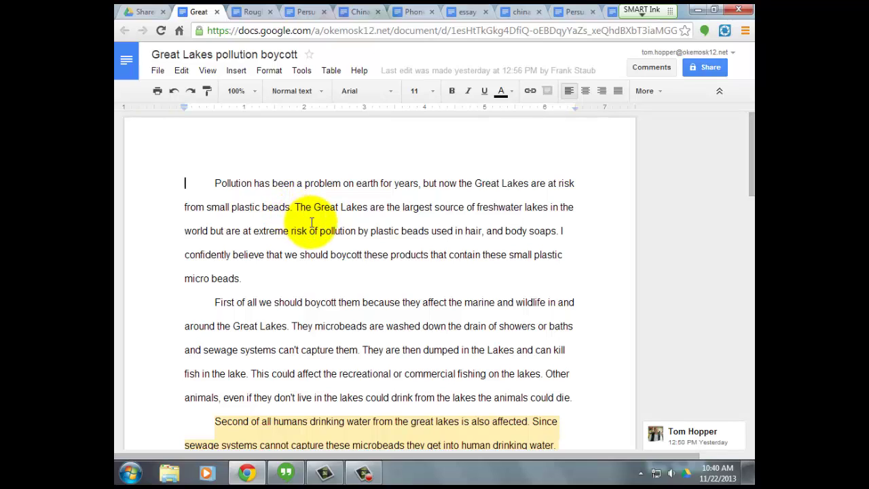
pyautogui.scroll(-2, 311, 222)
pyautogui.scroll(1, 311, 222)
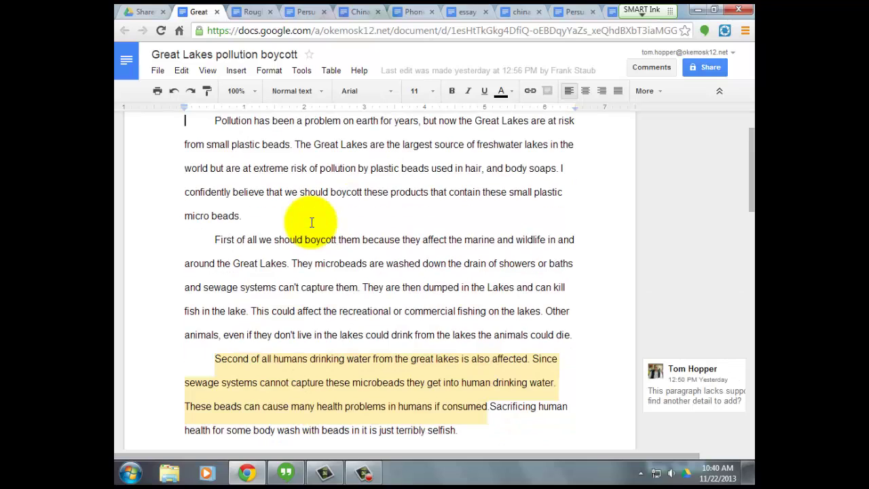
pyautogui.scroll(-2, 311, 222)
pyautogui.scroll(-2, 312, 222)
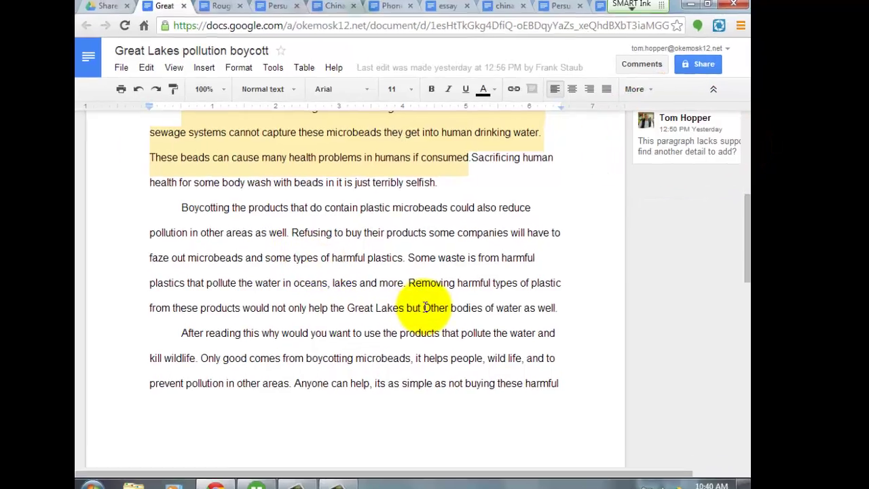
# Step: Comment 'Capitalization rule.' on the word Other
pyautogui.doubleClick(461, 298)
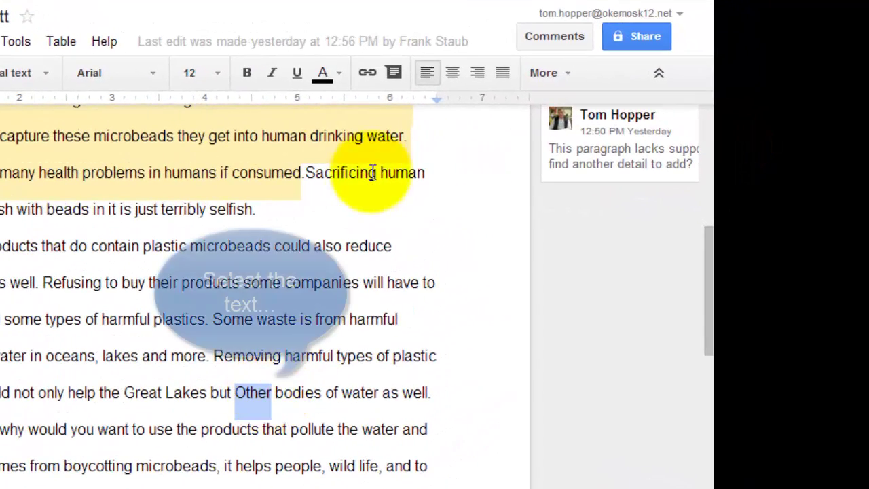
pyautogui.click(393, 72)
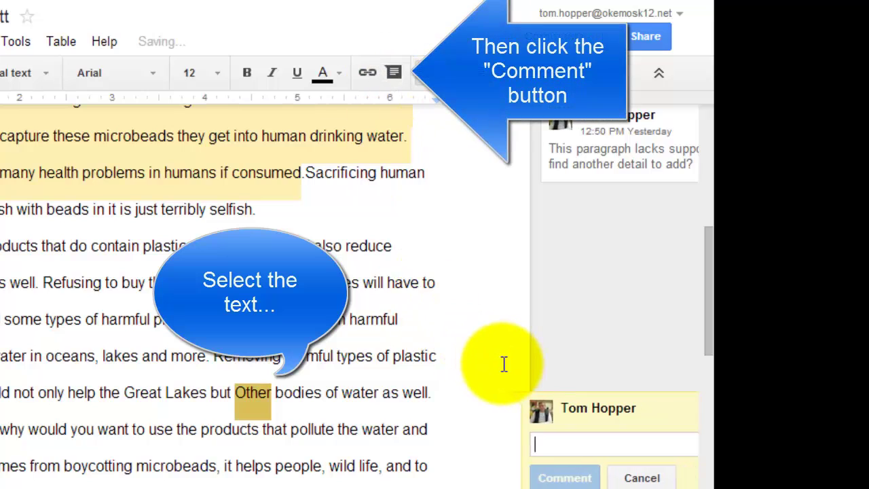
pyautogui.write('Capitalization')
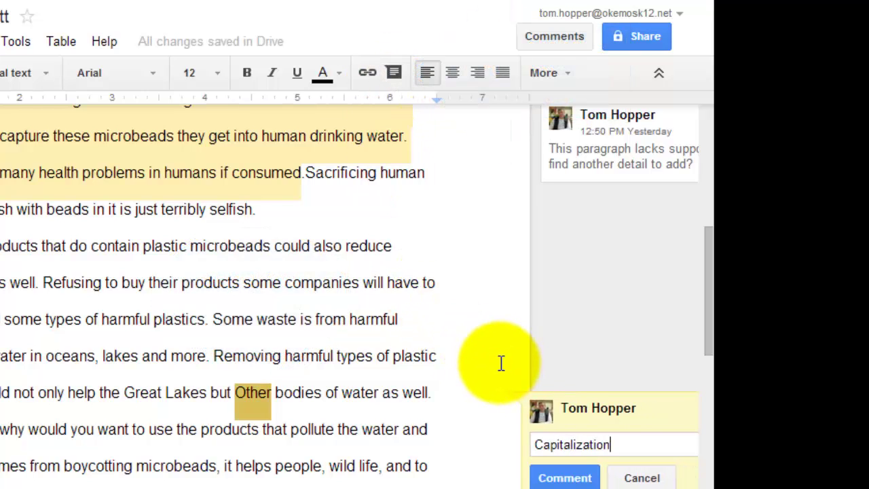
pyautogui.write(' rule.')
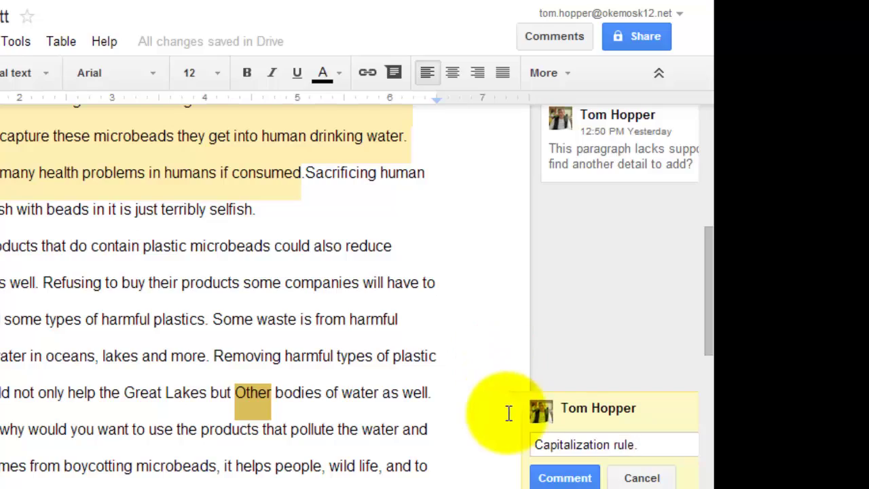
pyautogui.click(564, 477)
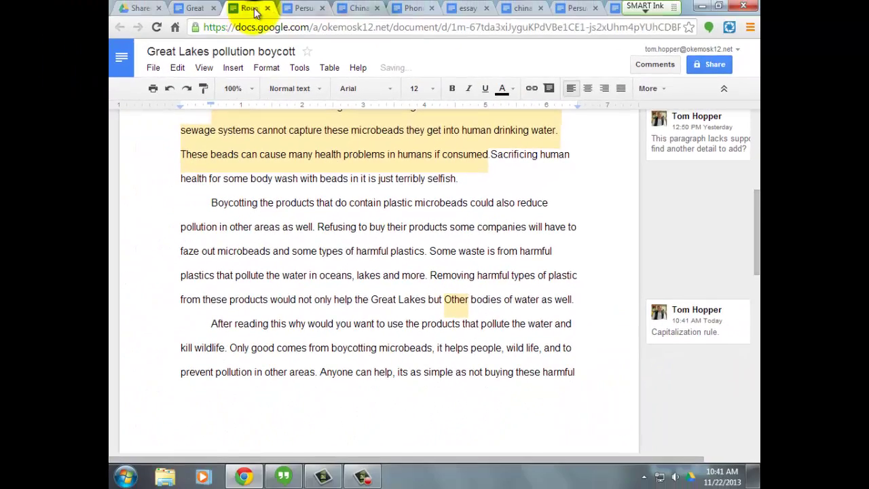
# Step: In Rough draft, comment on the 'Also, … rural areas.' sentence asking for a closing sentence
pyautogui.click(247, 8)
pyautogui.scroll(-4, 433, 231)
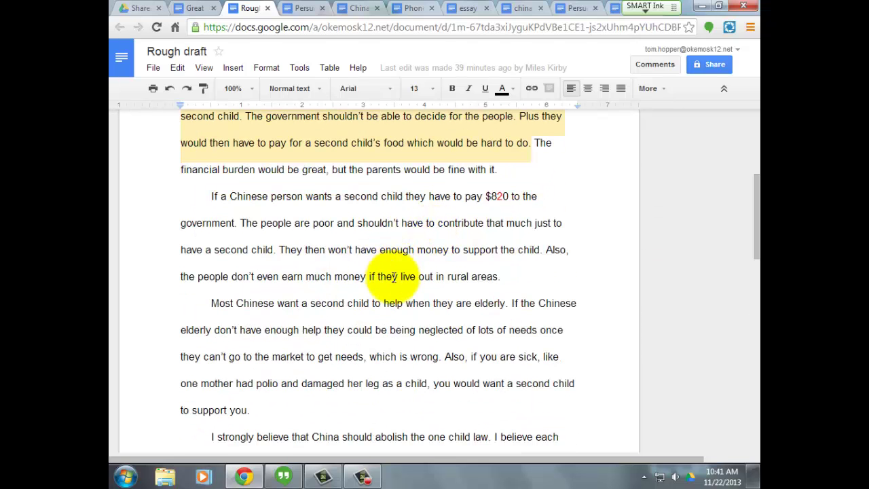
pyautogui.click(550, 250)
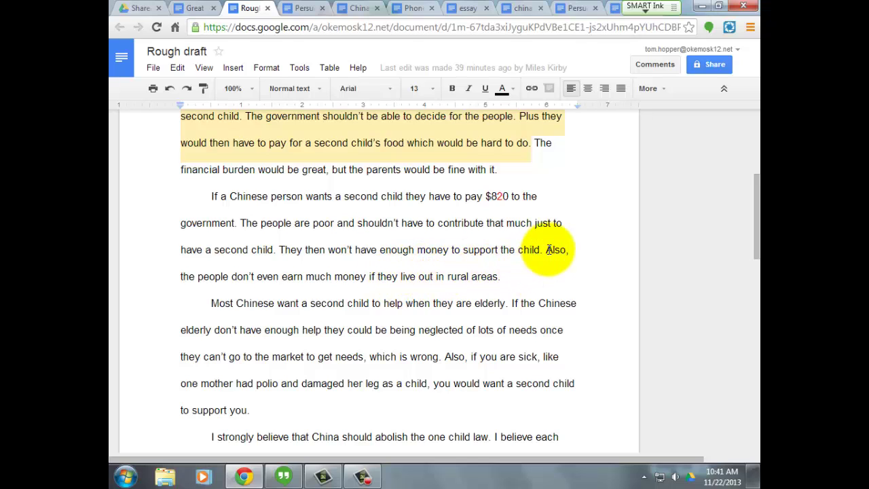
pyautogui.keyDown('shift'); pyautogui.click(549, 275); pyautogui.keyUp('shift')
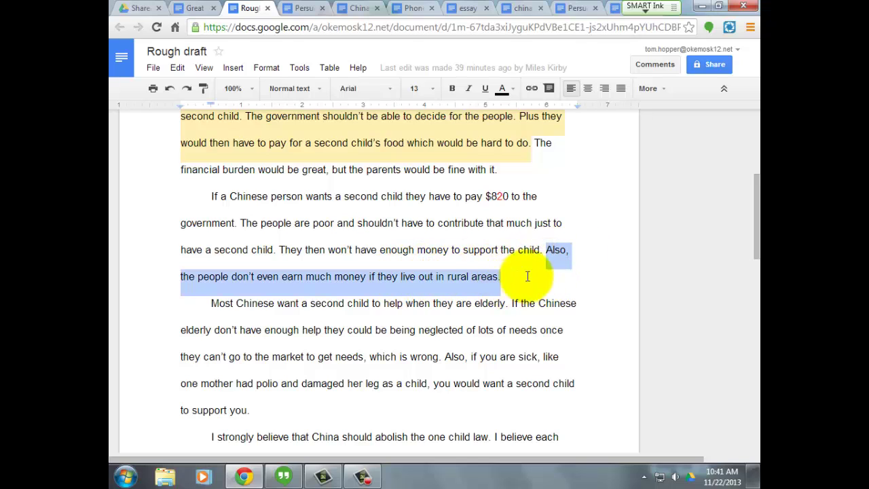
pyautogui.click(547, 90)
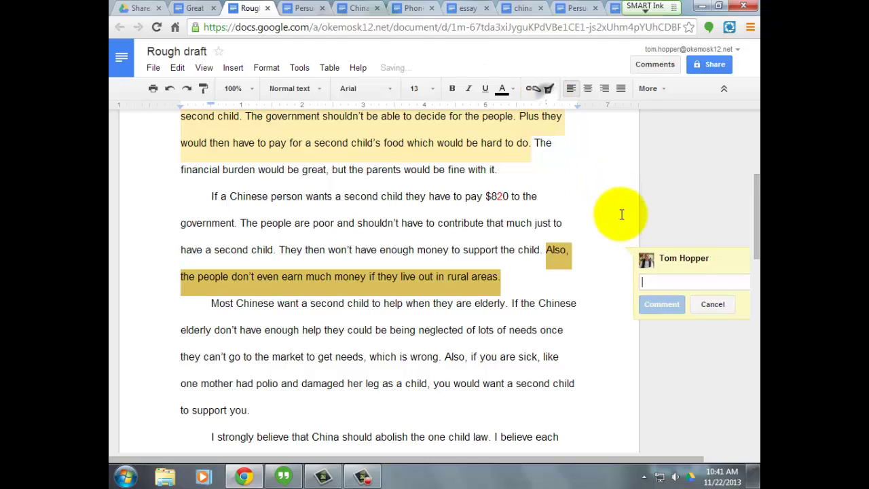
pyautogui.write('Good point.')
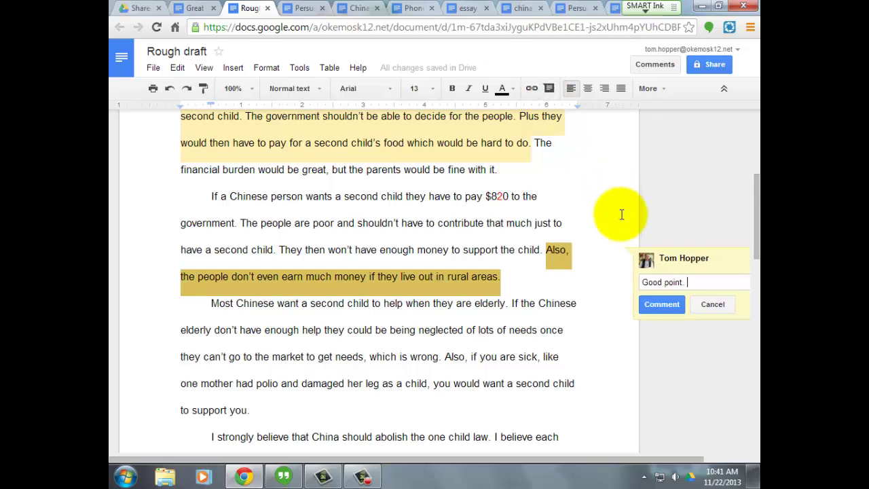
pyautogui.write(' Now you need to add a closing sentence to finish this off.')
pyautogui.click(607, 316)
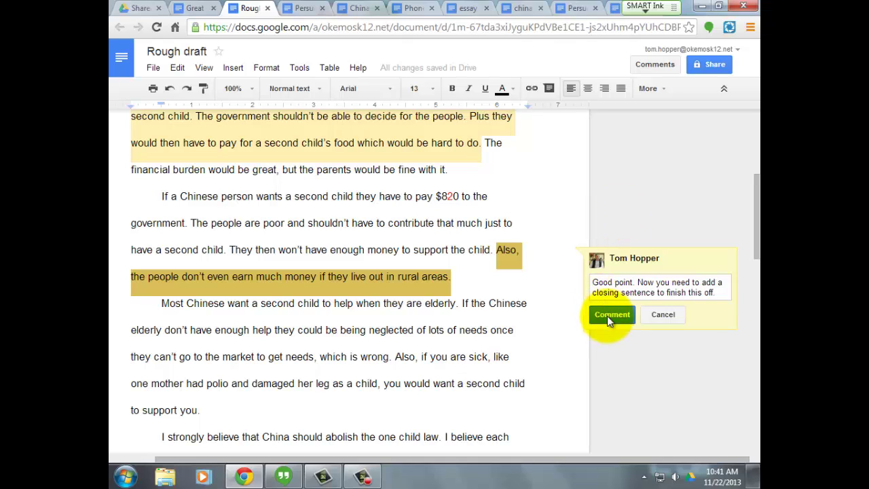
pyautogui.click(302, 8)
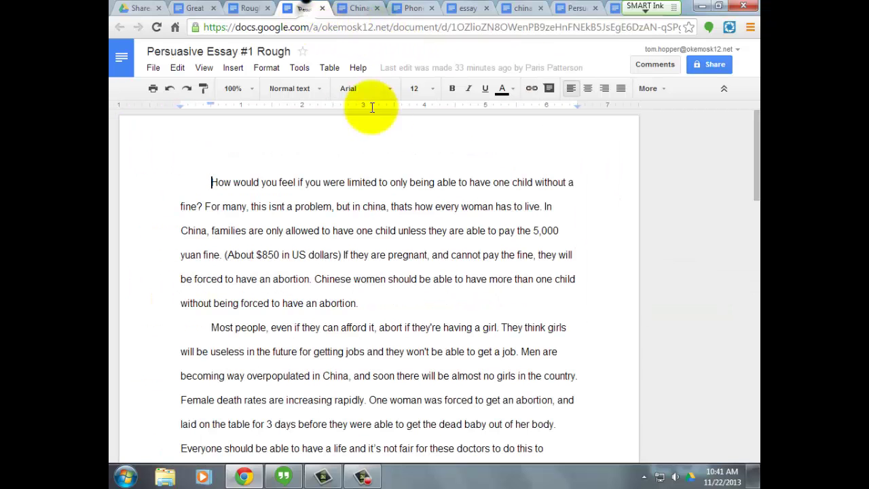
# Step: Comment 'Comma use.' on 'most, do' in Persuasive Essay #1 Rough
pyautogui.scroll(-3, 422, 302)
pyautogui.moveTo(510, 378); pyautogui.dragTo(551, 379)
pyautogui.click(549, 89)
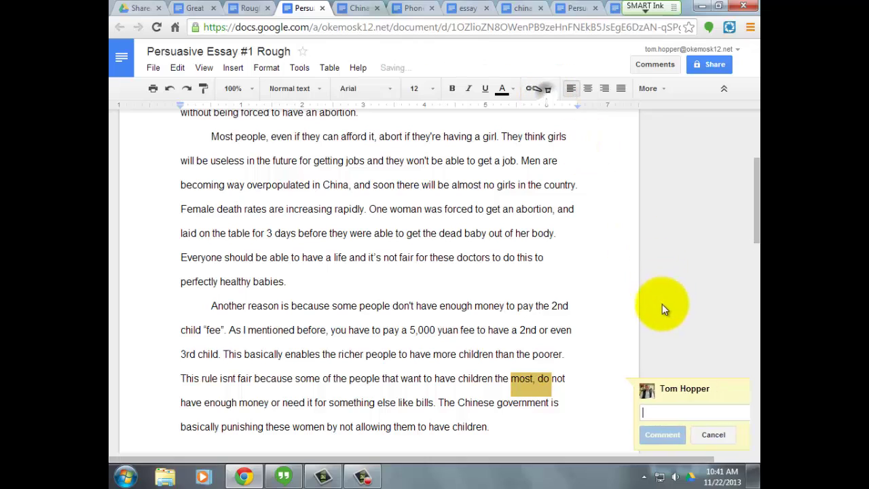
pyautogui.write('Comma use.')
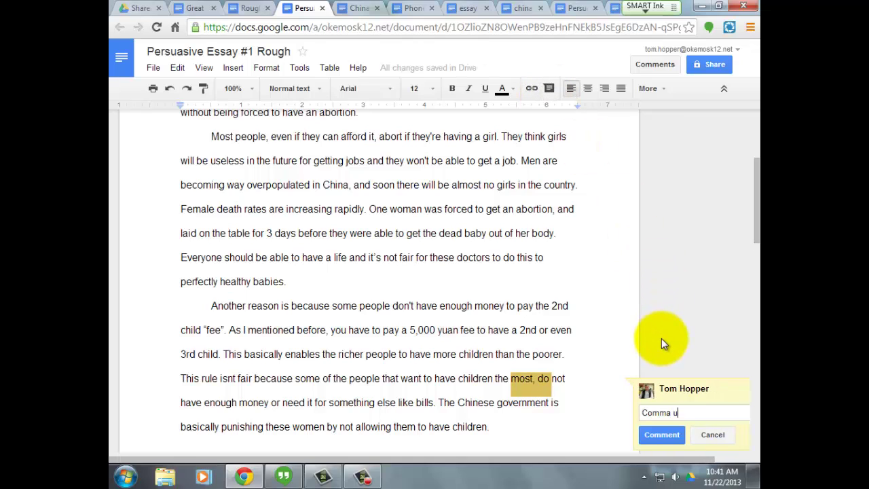
pyautogui.click(670, 439)
pyautogui.click(358, 9)
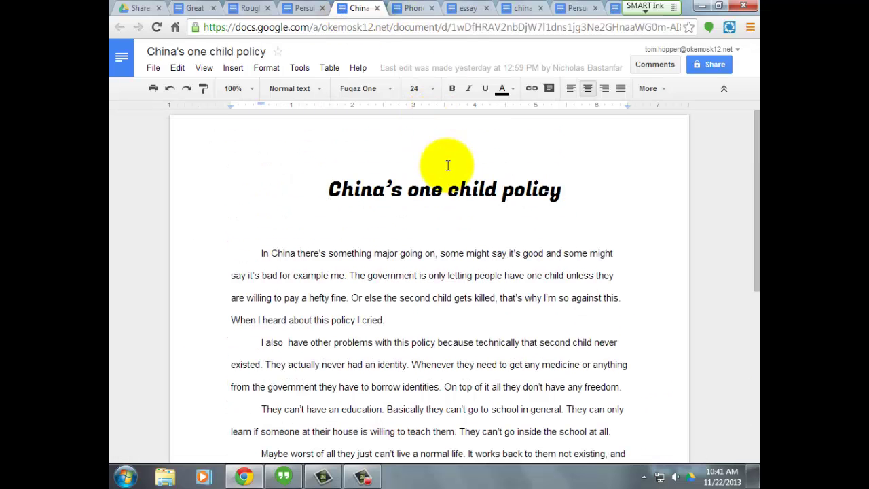
# Step: Comment 'This paragraph lacks support. Can you…' on the 'They can't have an education' paragraph
pyautogui.scroll(-1, 438, 189)
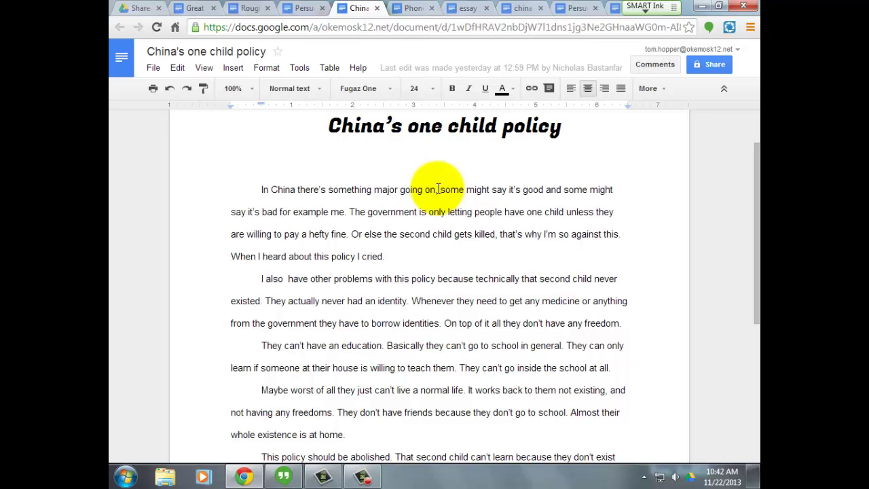
pyautogui.moveTo(262, 346); pyautogui.dragTo(610, 367)
pyautogui.click(549, 88)
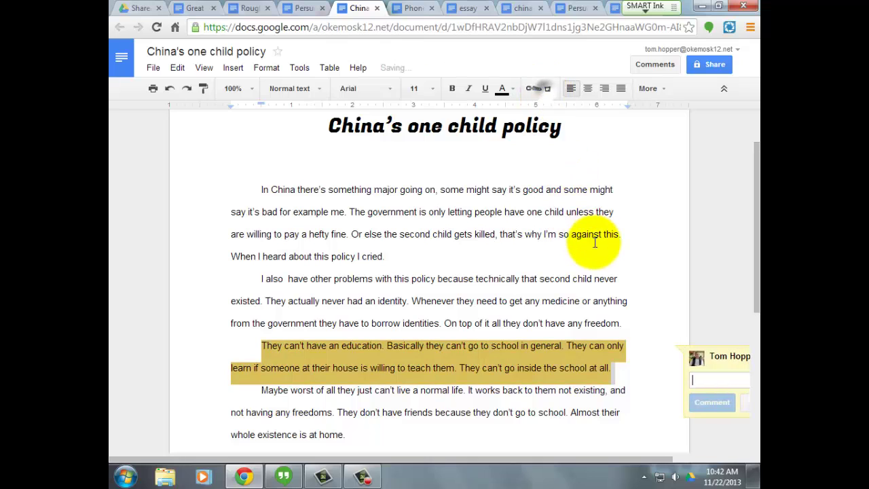
pyautogui.write('This ')
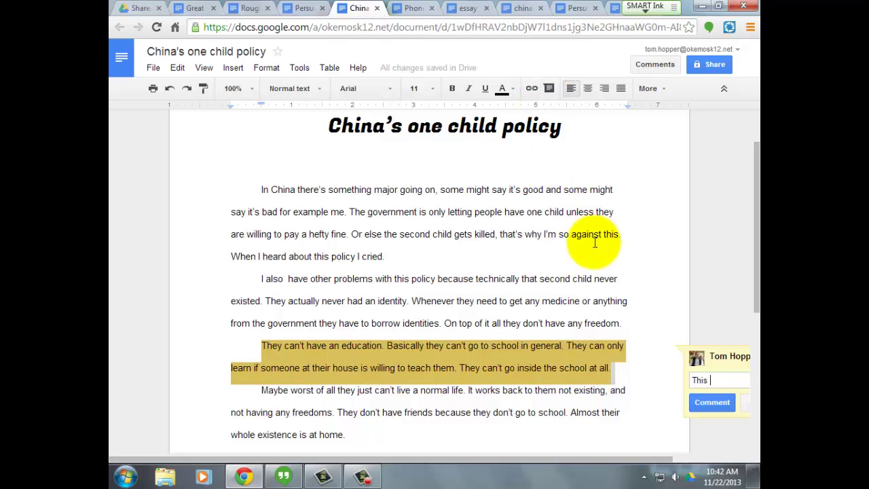
pyautogui.write('paragrpah lacks support')
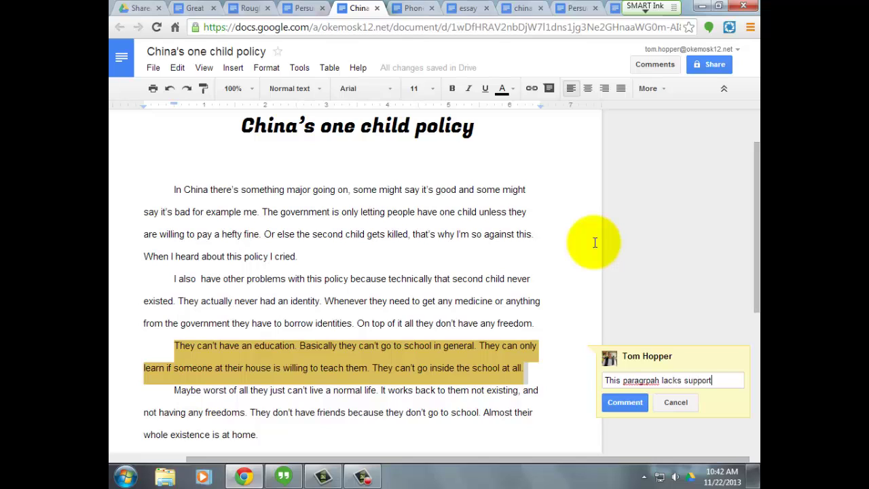
pyautogui.write('. Can you find another detail or two?')
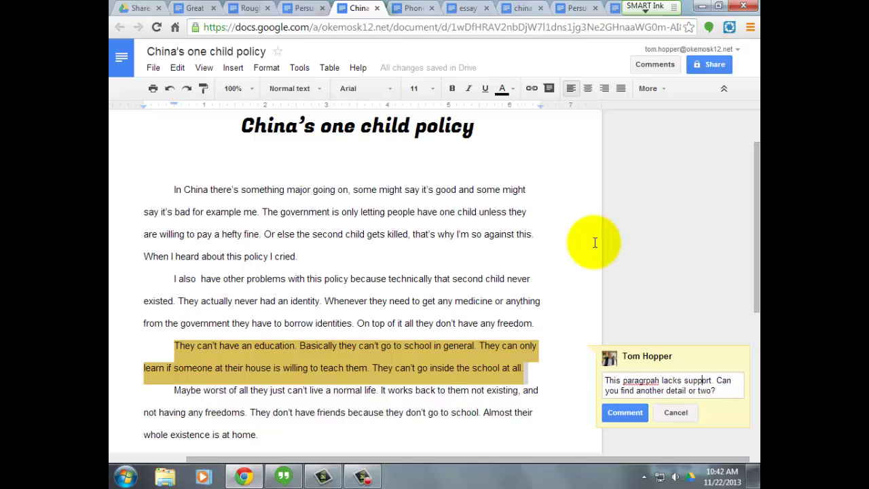
pyautogui.press('BackSpace')
pyautogui.write('p')
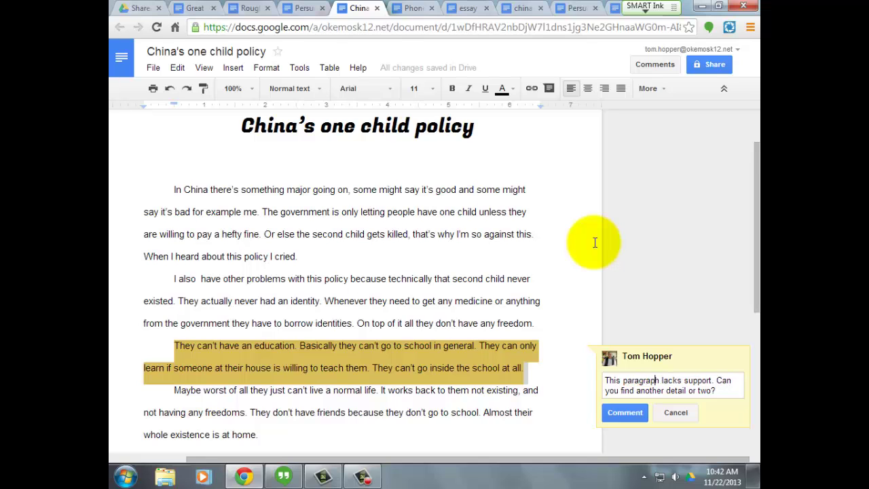
pyautogui.click(637, 413)
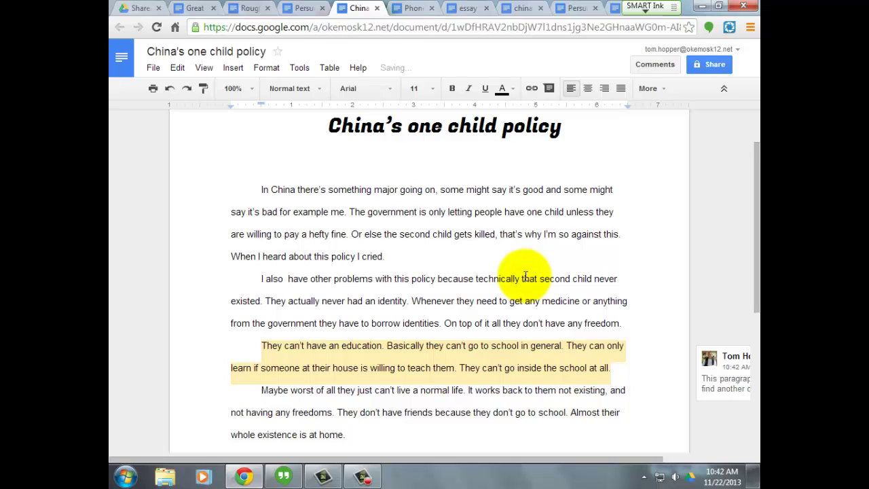
# Step: Switch to Phones in School -Editing Copy and scroll to read its spacing and indent comments
pyautogui.click(411, 9)
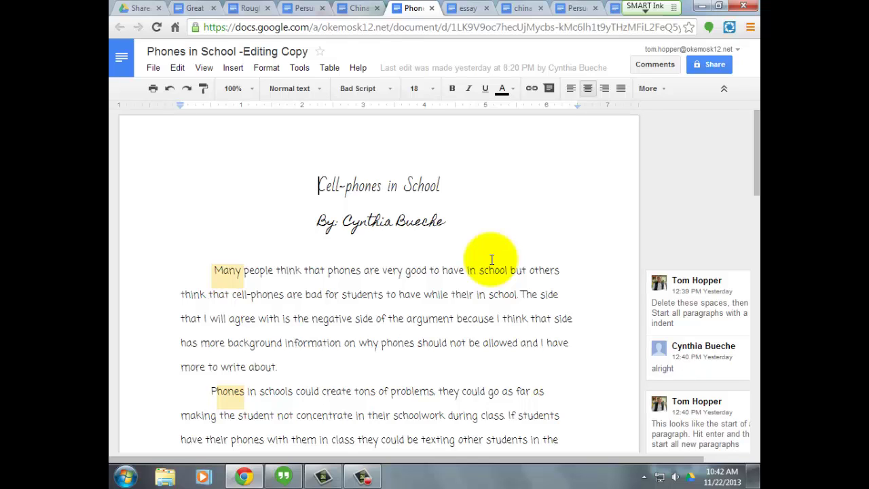
pyautogui.scroll(-1, 491, 259)
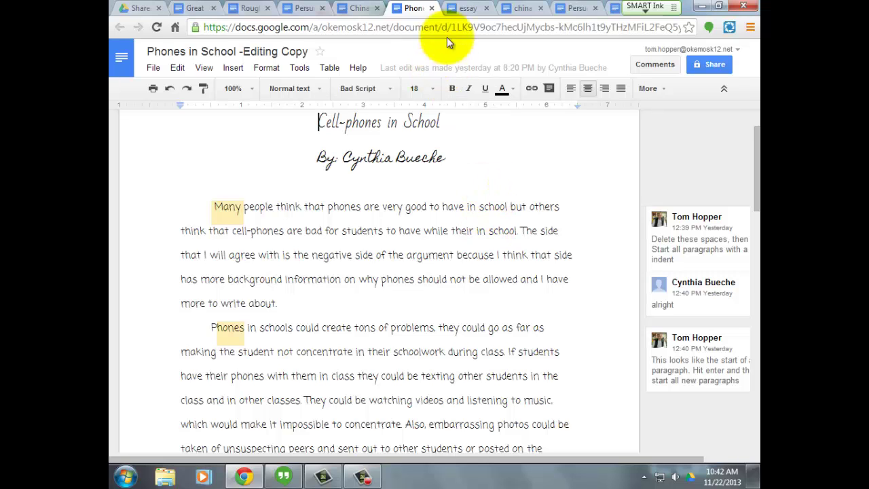
# Step: Close all seven open essay tabs and return to the Shared with me list
pyautogui.click(433, 8)
pyautogui.click(434, 10)
pyautogui.click(432, 9)
pyautogui.click(432, 10)
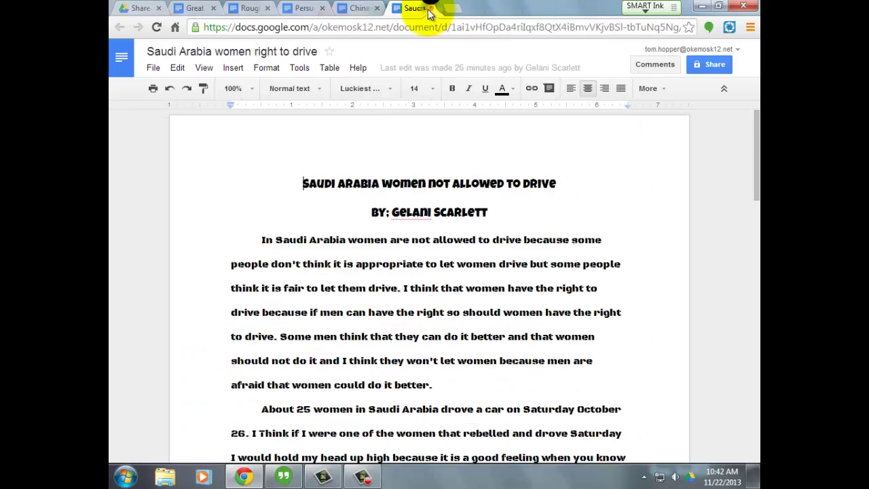
pyautogui.click(431, 9)
pyautogui.click(367, 9)
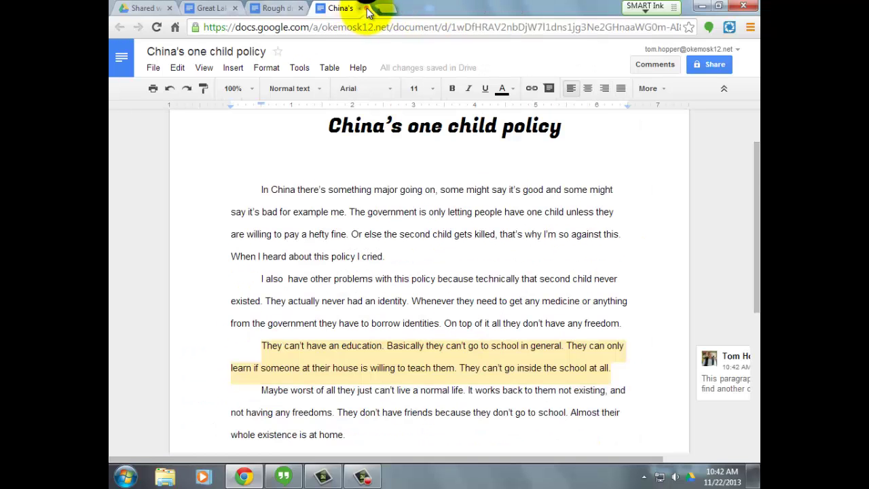
pyautogui.click(367, 9)
pyautogui.click(142, 8)
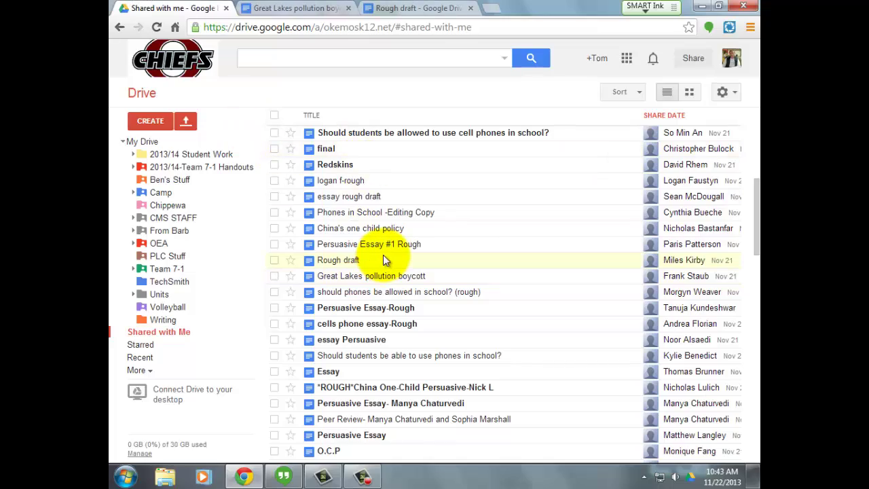